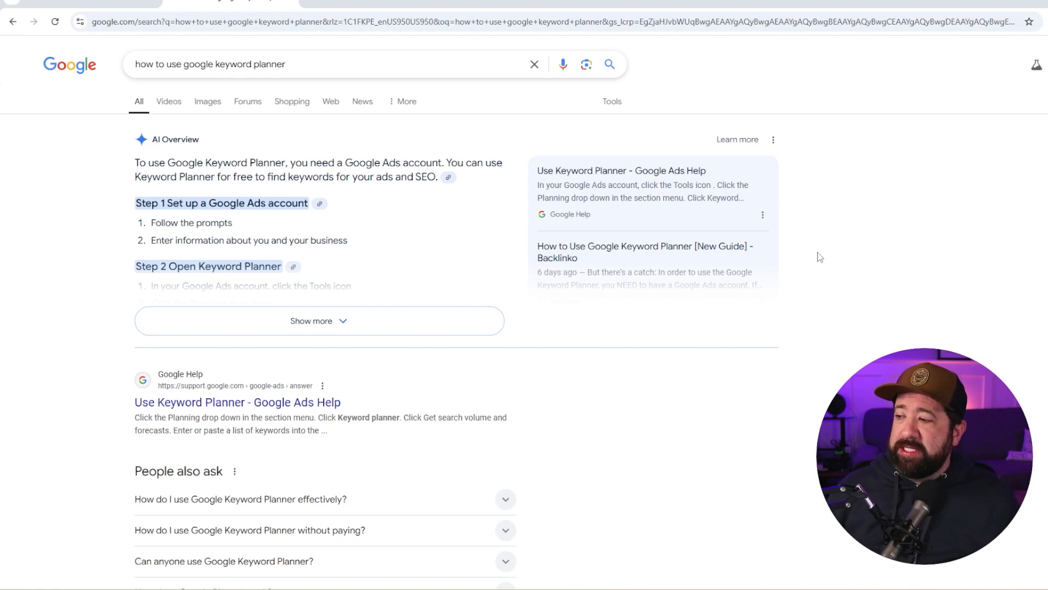
scroll(823, 275, "down", 9)
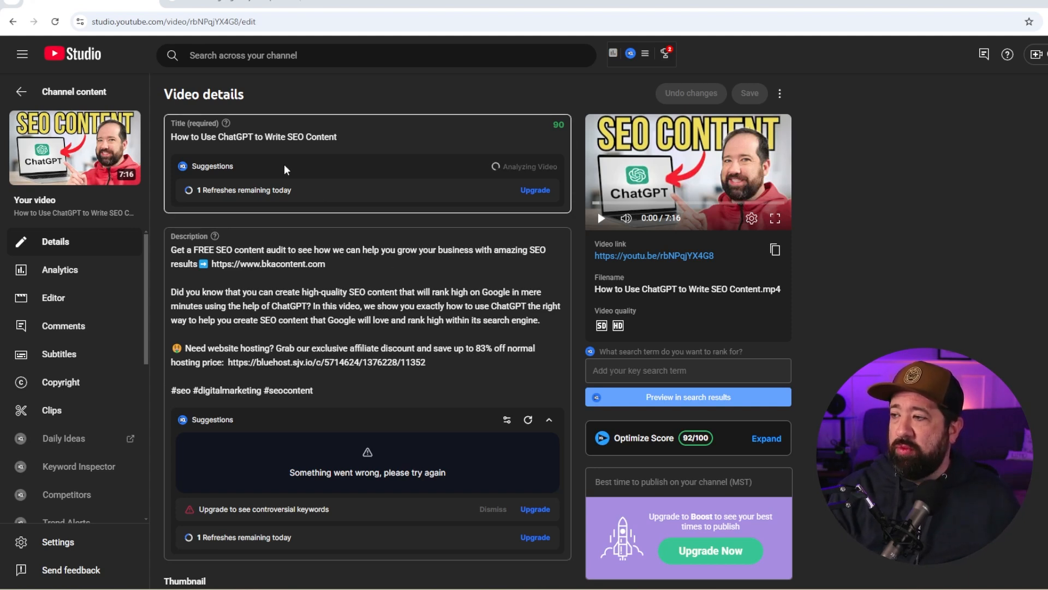
Copy the video description's "Did you know" paragraph from YouTube Studio and submit it to ChatGPT, introduced by "learn this information:".
left_click(251, 137)
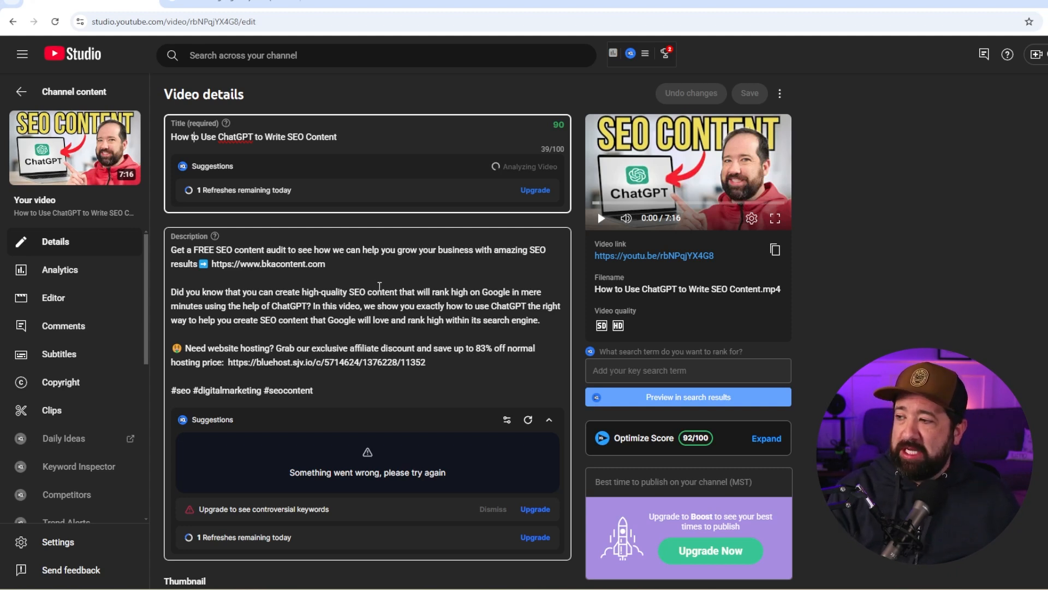
left_click_drag(172, 292, 540, 324)
key("ctrl+c")
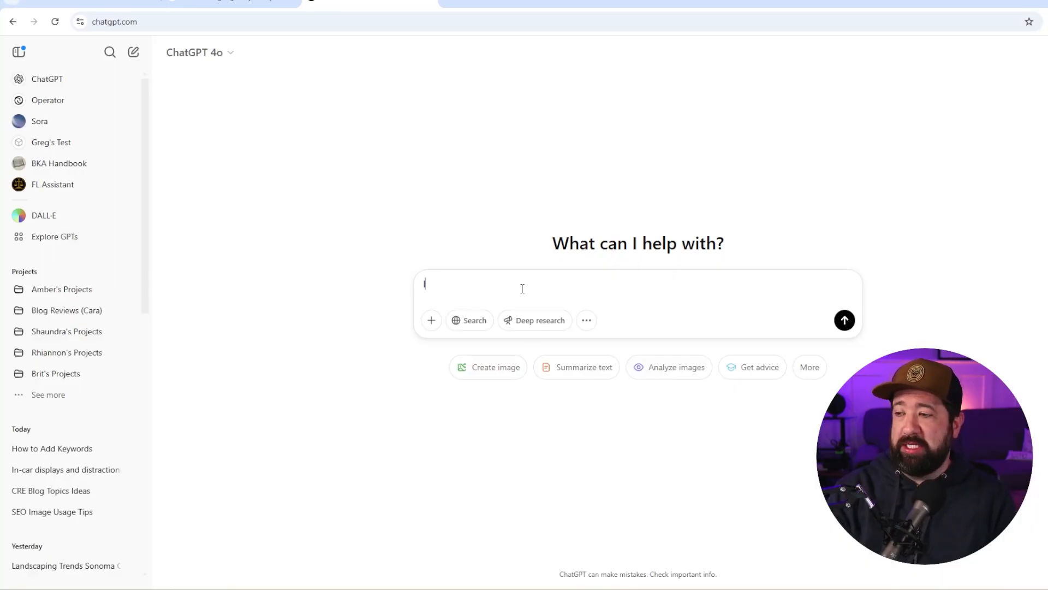
type("this information")
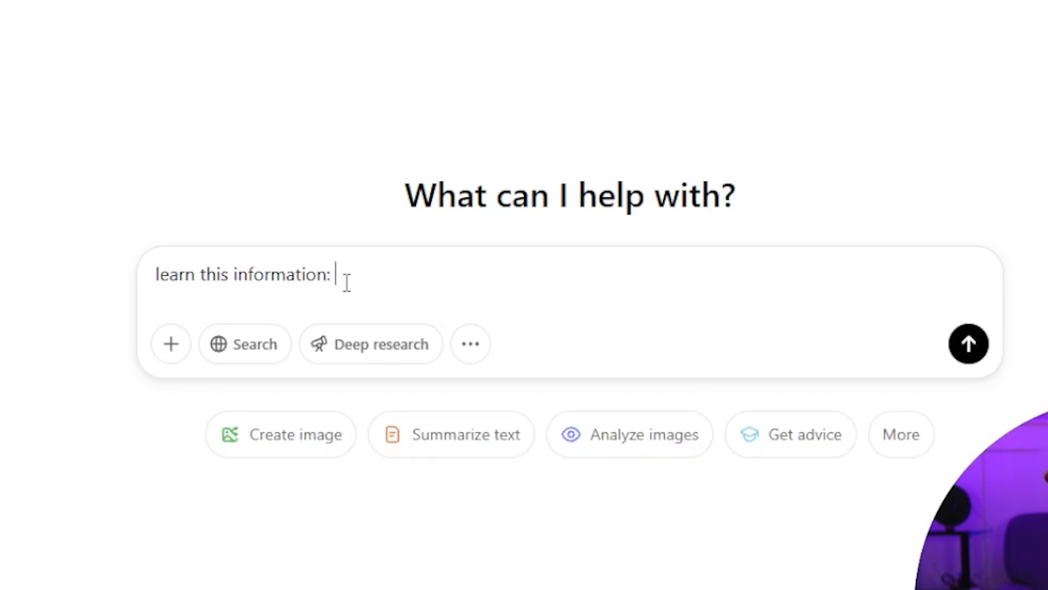
type(":")
key("ctrl+v")
key("Return")
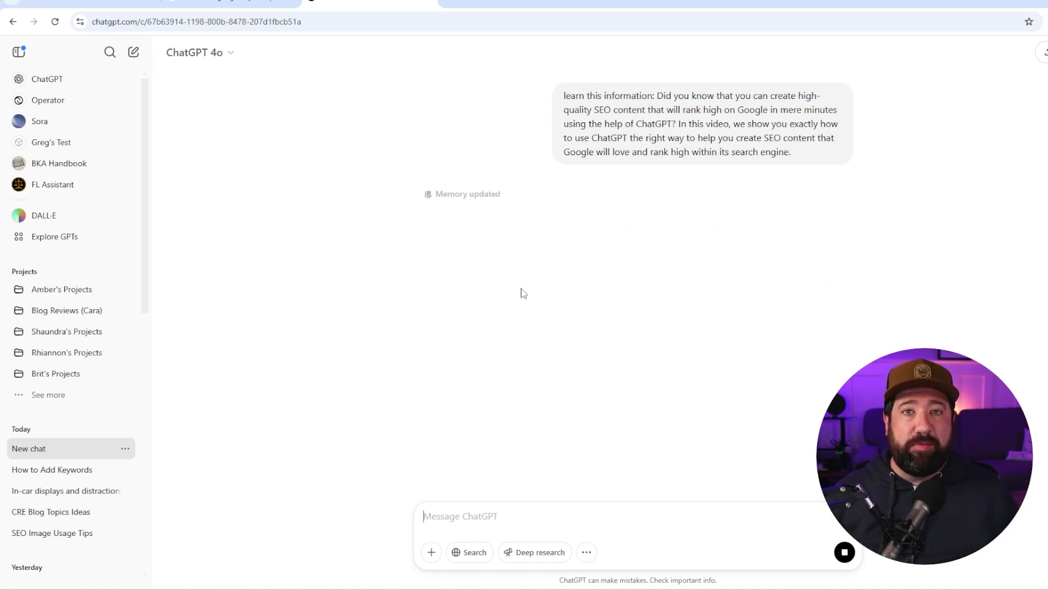
Copy the video's full title in YouTube Studio and return to the ChatGPT conversation.
left_click(123, 4)
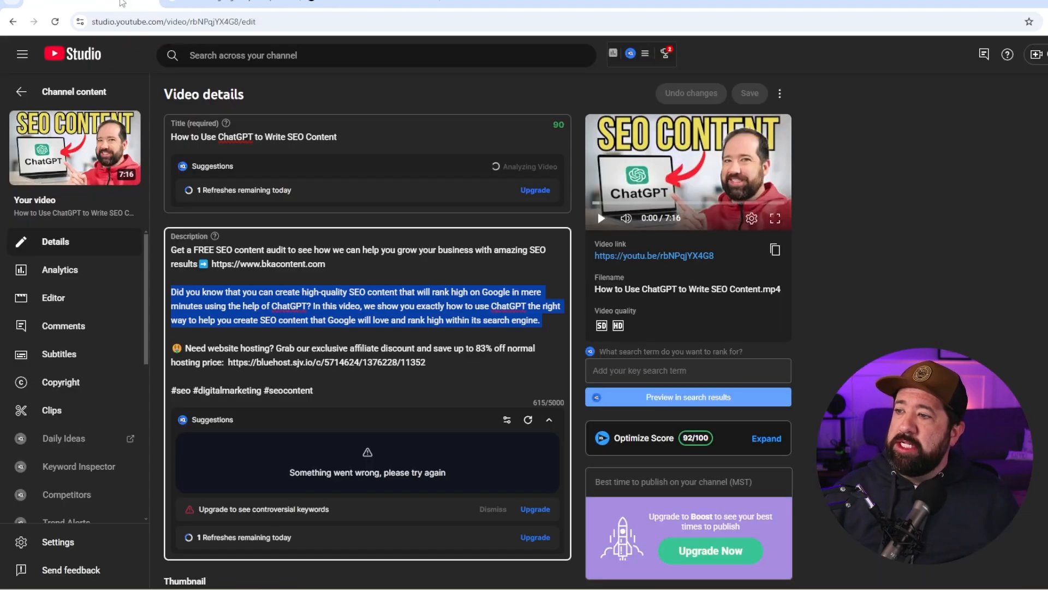
left_click_drag(368, 134, 173, 131)
key("ctrl+c")
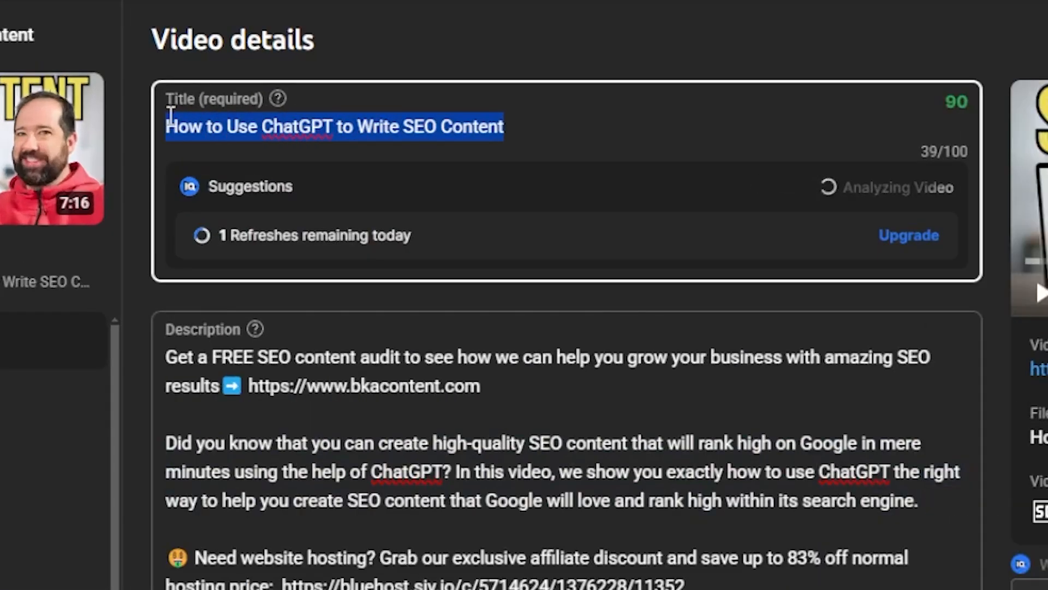
left_click(363, 1)
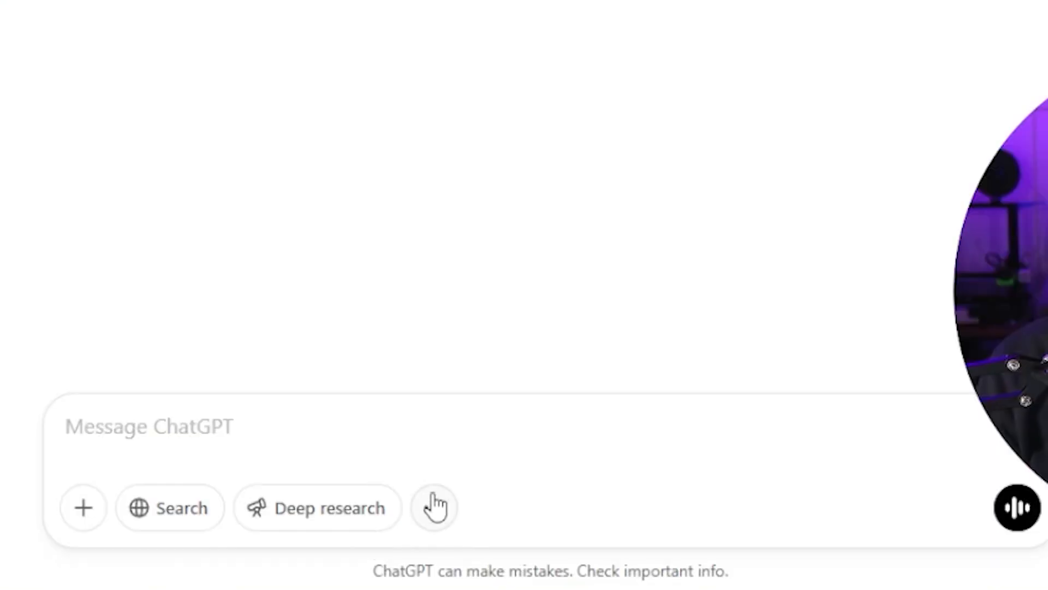
Ask ChatGPT to optimize and write a new description from what it learned, using the keyword phrase "How to Use ChatGPT to Write SEO Content" 2-3 times.
type("op")
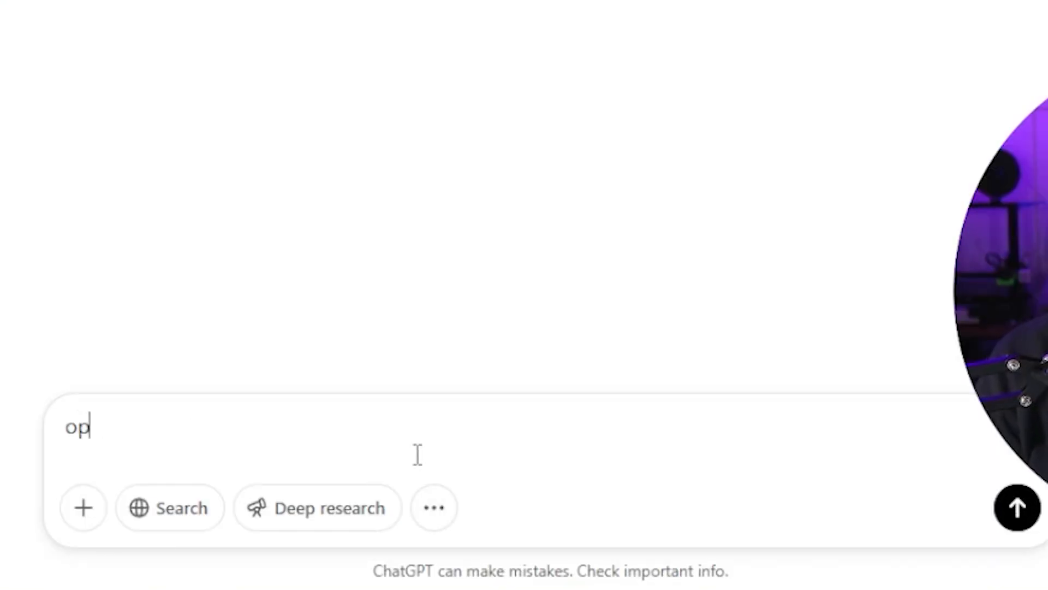
type("timize and write a new description based on what you")
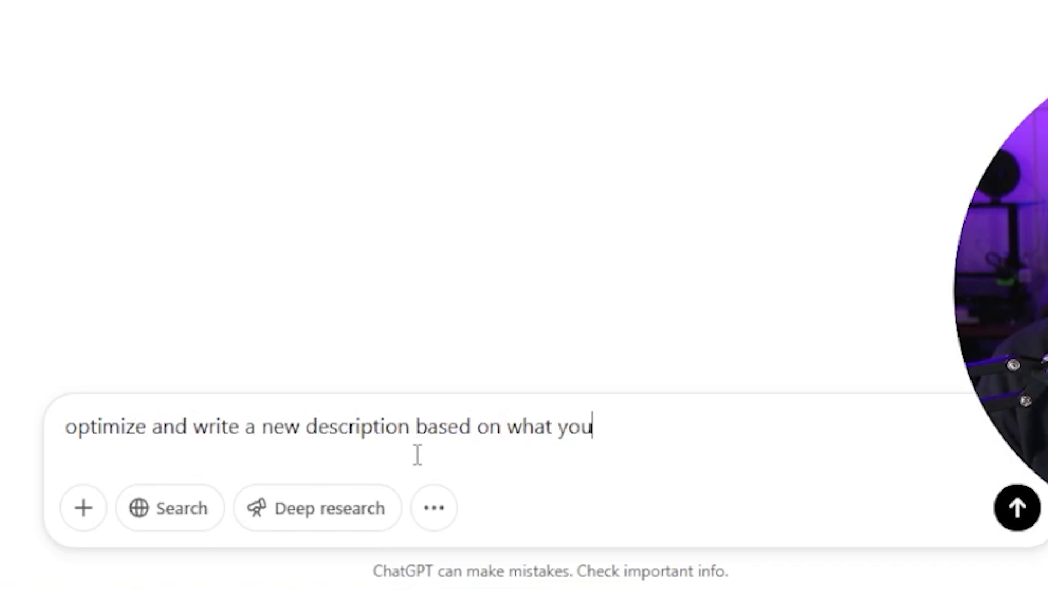
type("and utilize the keywor")
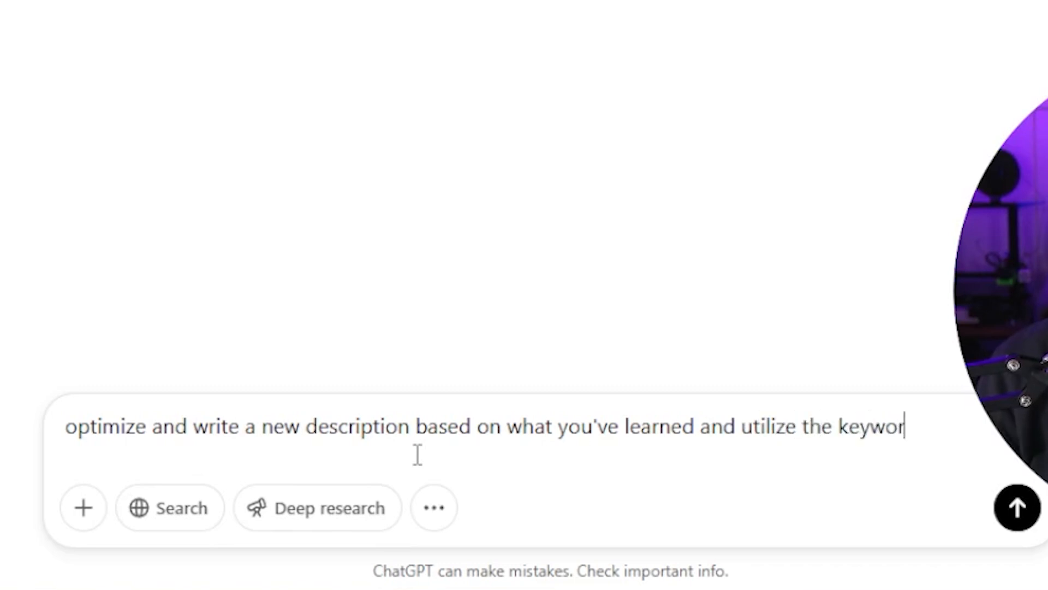
type("\"")
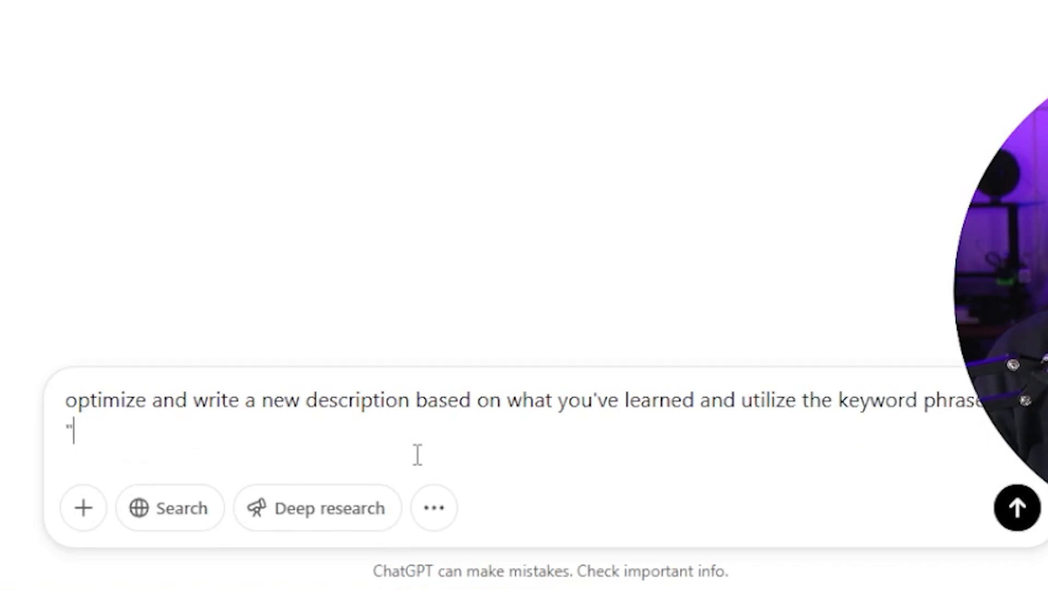
key("ctrl+v")
type("\" ")
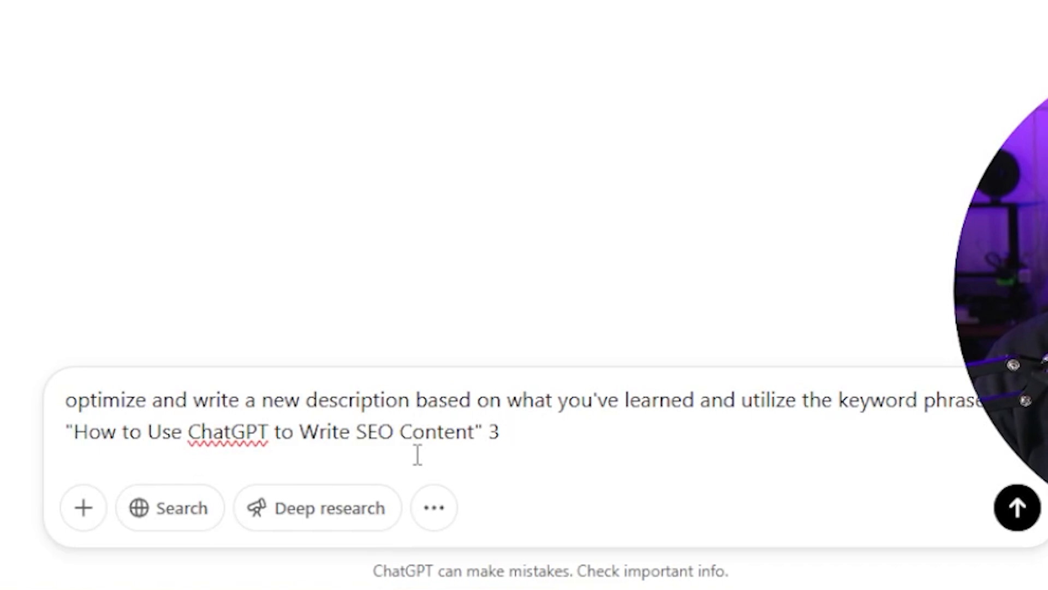
type("2-3 times wiht")
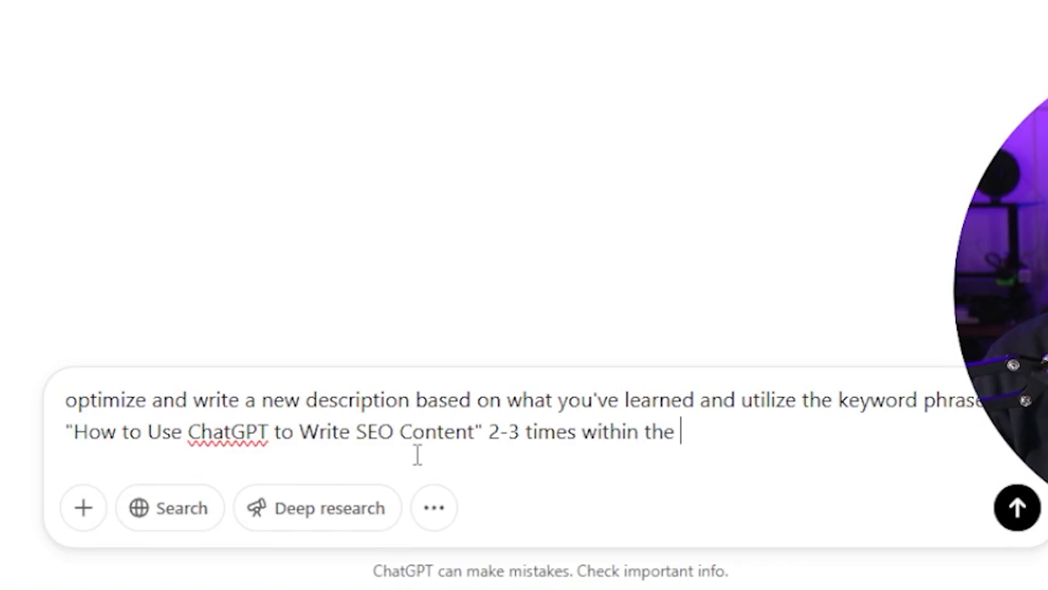
key("Return")
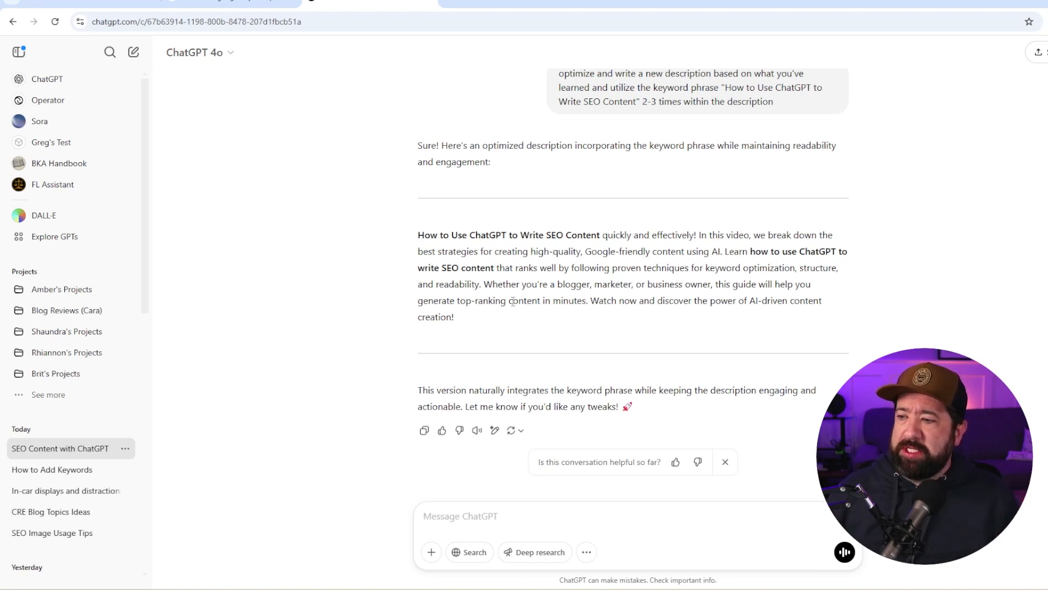
Replace the "Did you know" paragraph in the YouTube Studio video description with ChatGPT's newly written description.
left_click_drag(461, 318, 420, 246)
key("ctrl+c")
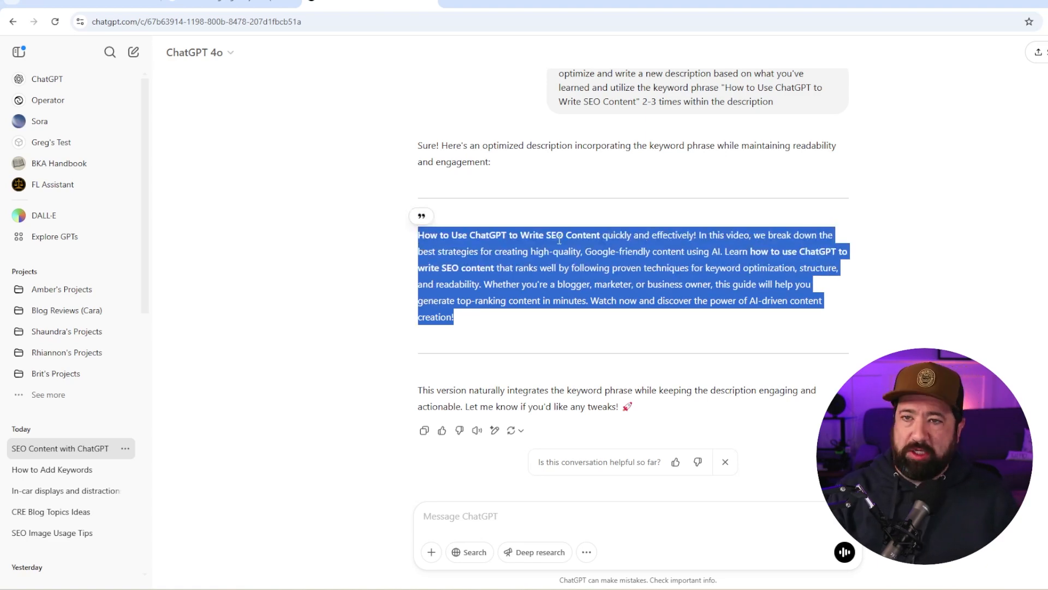
left_click(113, 3)
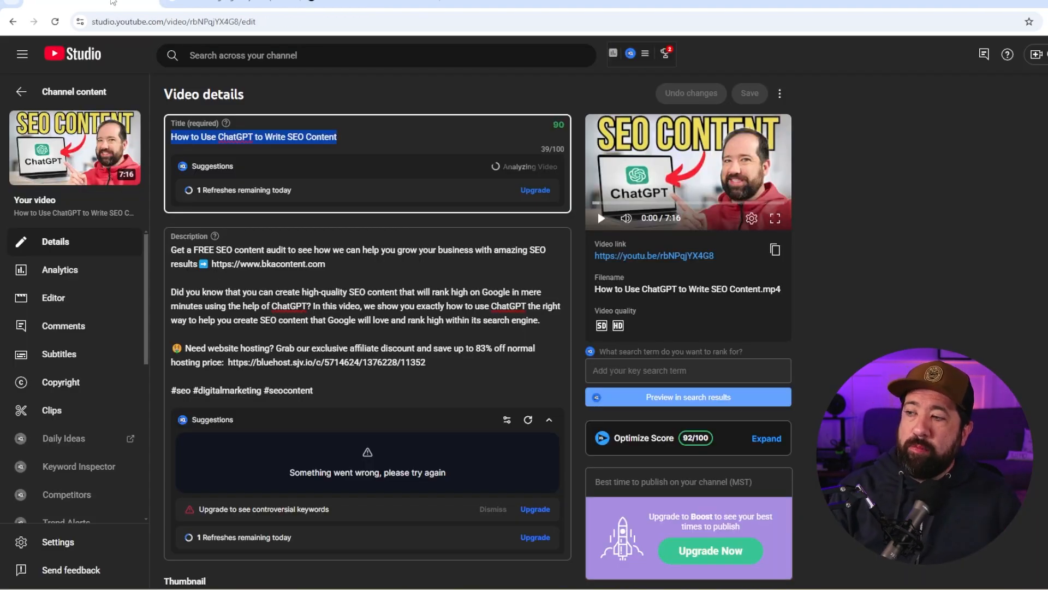
left_click_drag(540, 320, 171, 292)
key("ctrl+v")
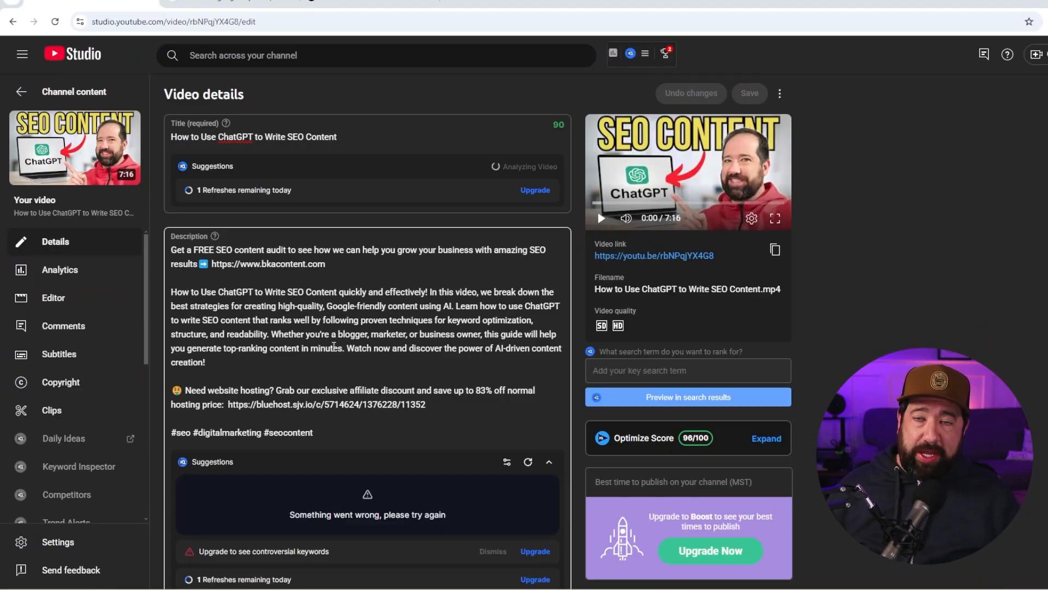
Go from the video details to the video's subtitles and open the published automatic English captions for editing, accepting the overwrite.
scroll(334, 347, "down", 8)
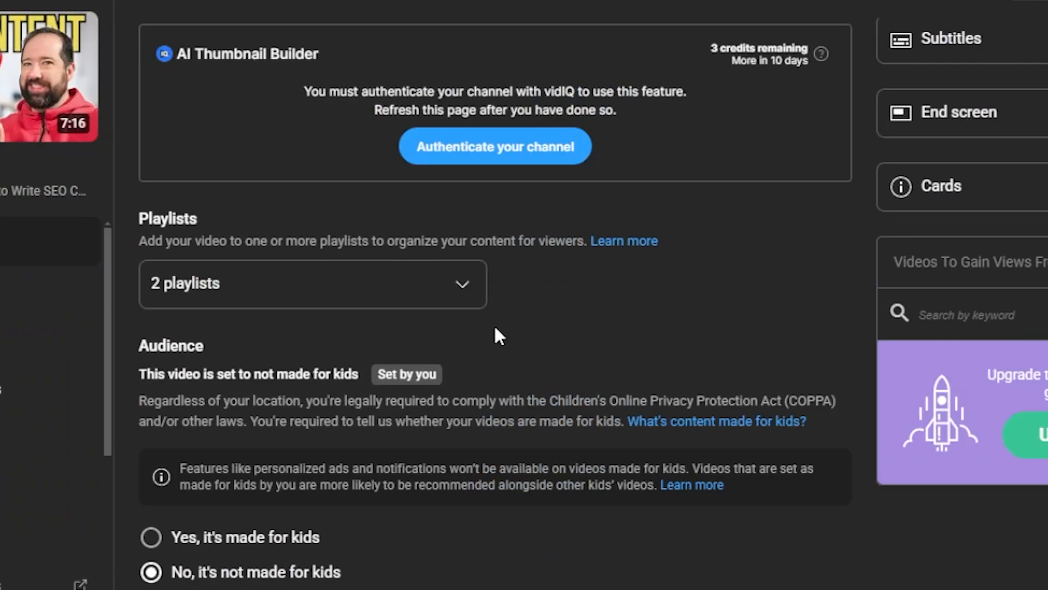
scroll(495, 329, "down", 12)
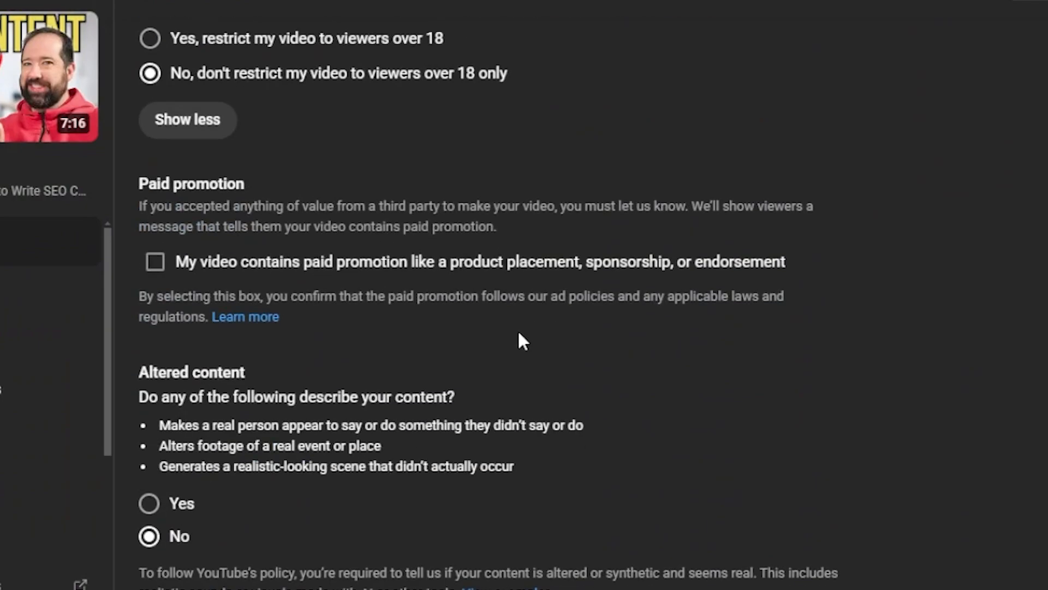
scroll(518, 334, "down", 15)
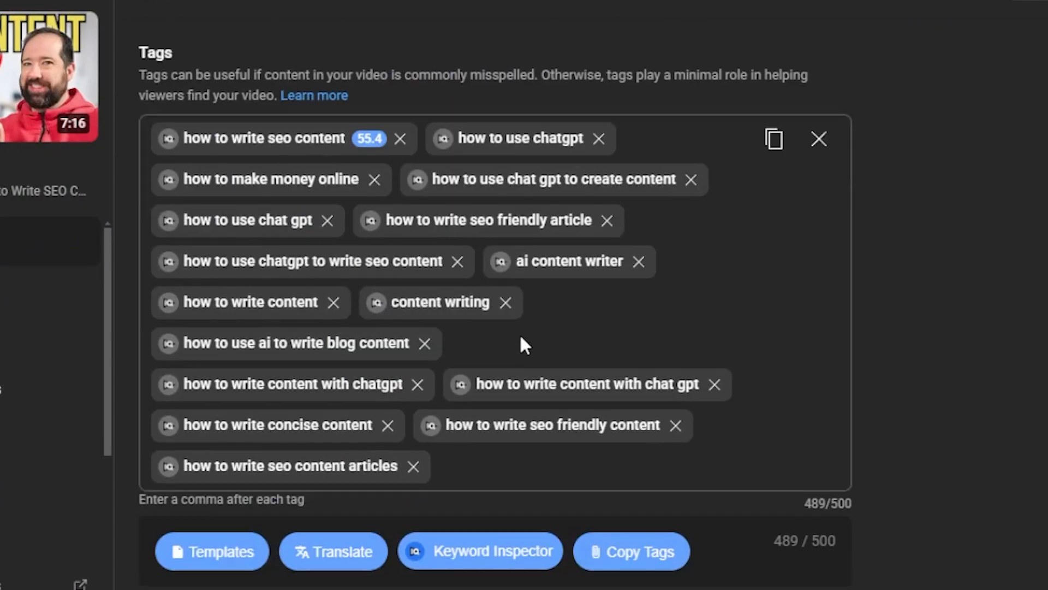
scroll(524, 344, "down", 10)
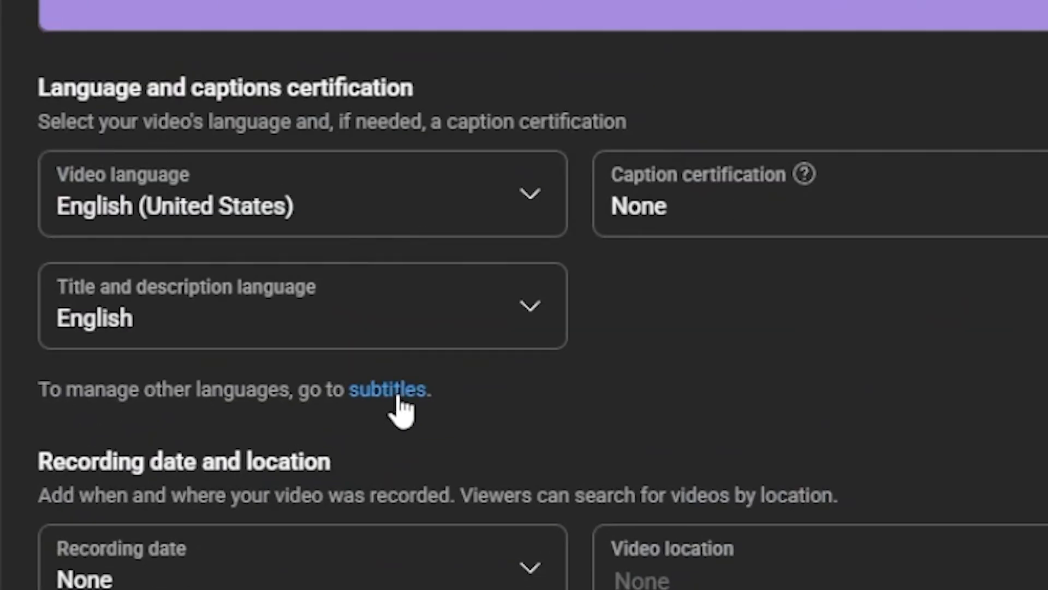
scroll(397, 405, "down", 5)
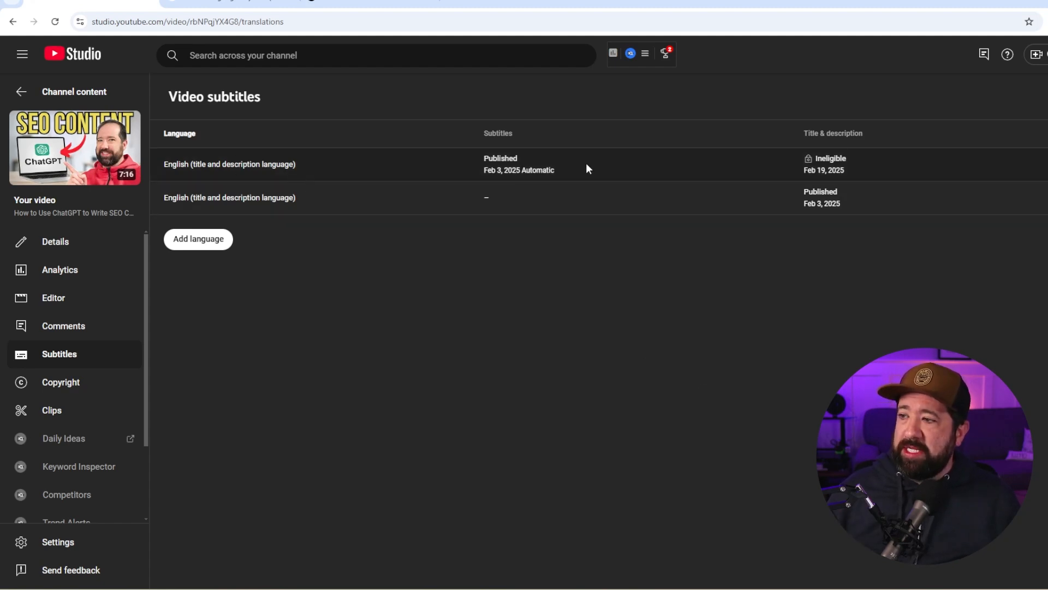
left_click(497, 165)
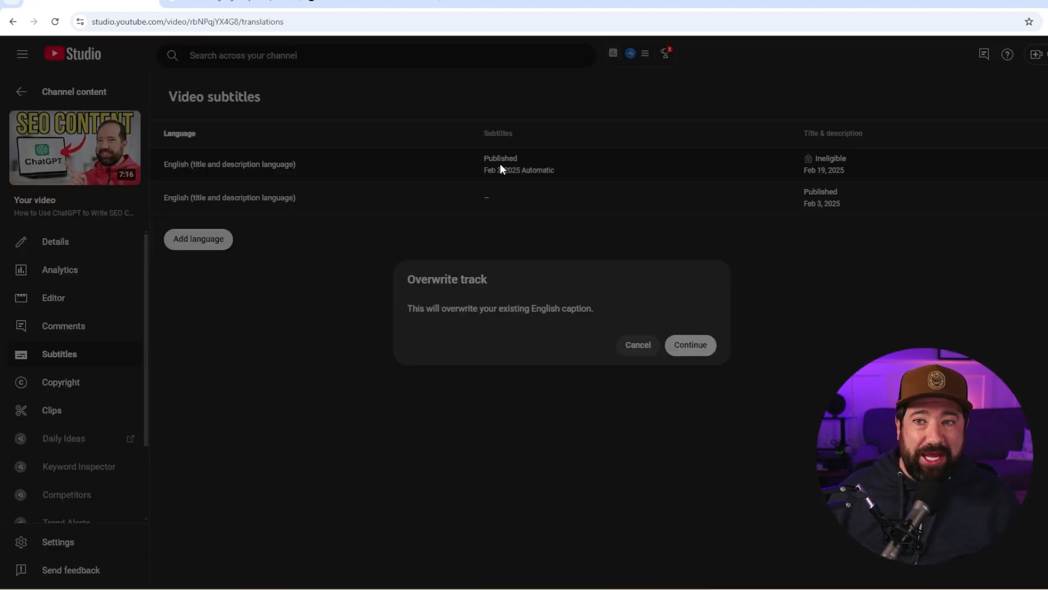
left_click(691, 347)
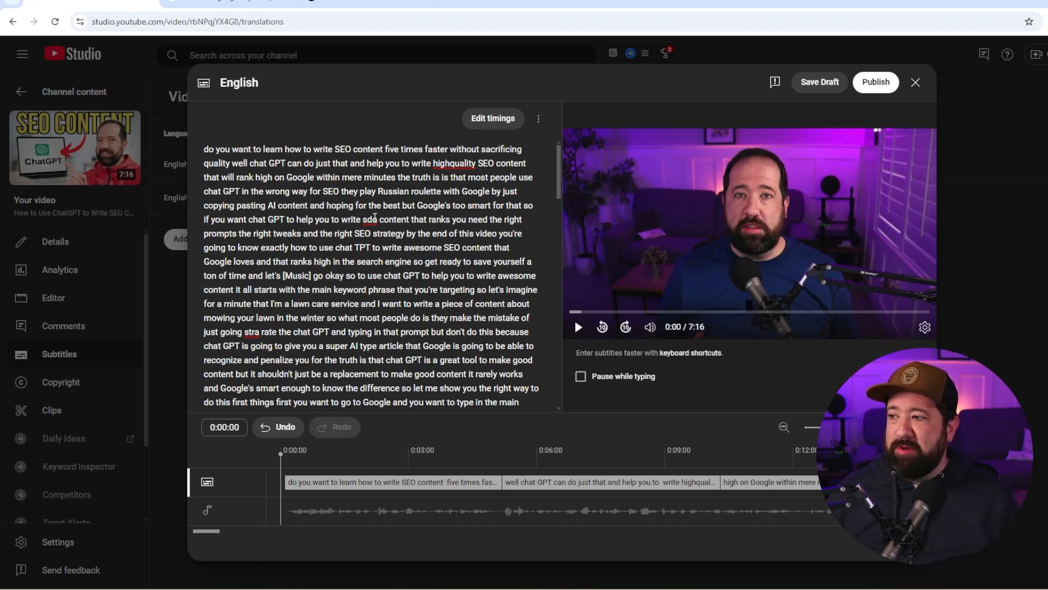
Check the opening captions for transcription errors and correct "highquality" to "high quality".
double_click(246, 331)
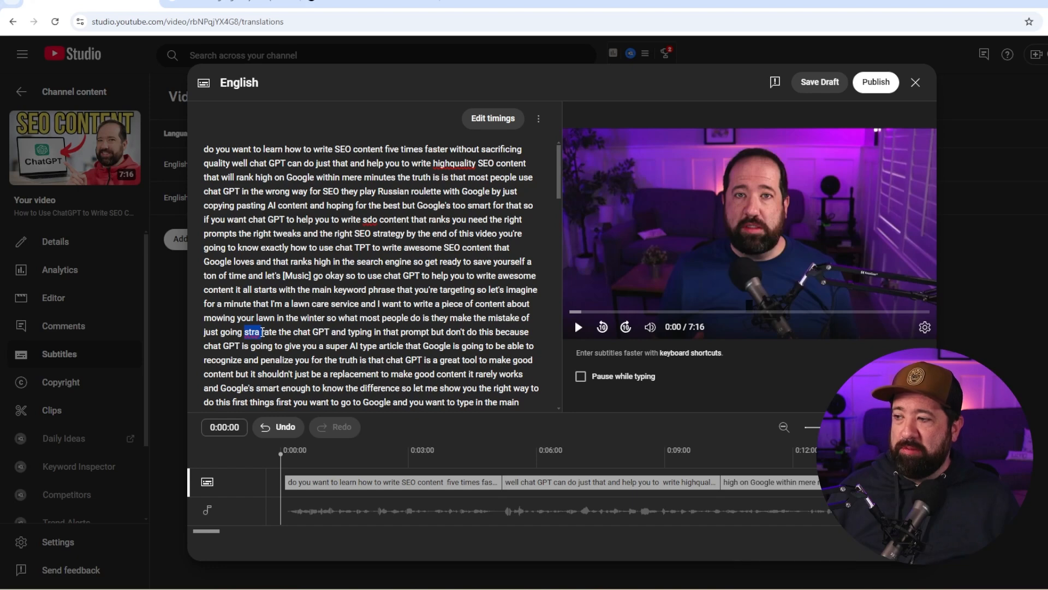
scroll(333, 292, "down", 3)
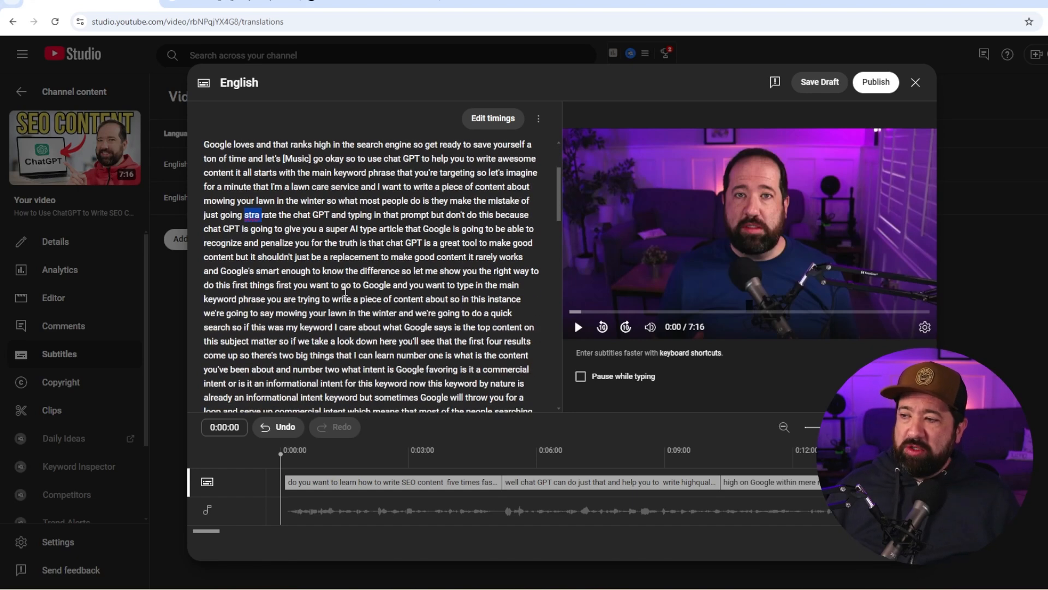
scroll(355, 292, "up", 3)
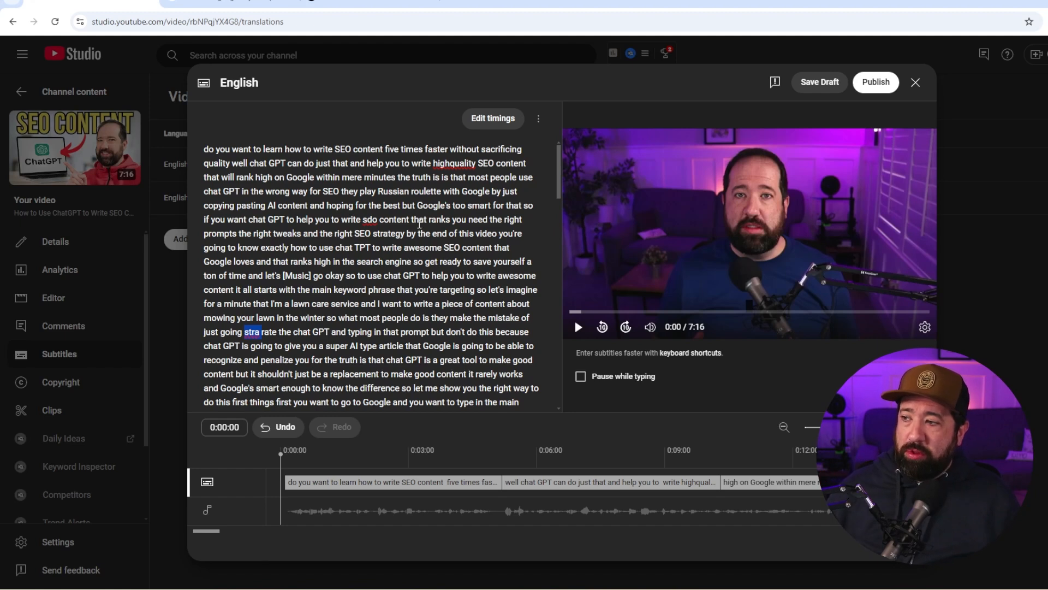
left_click(450, 163)
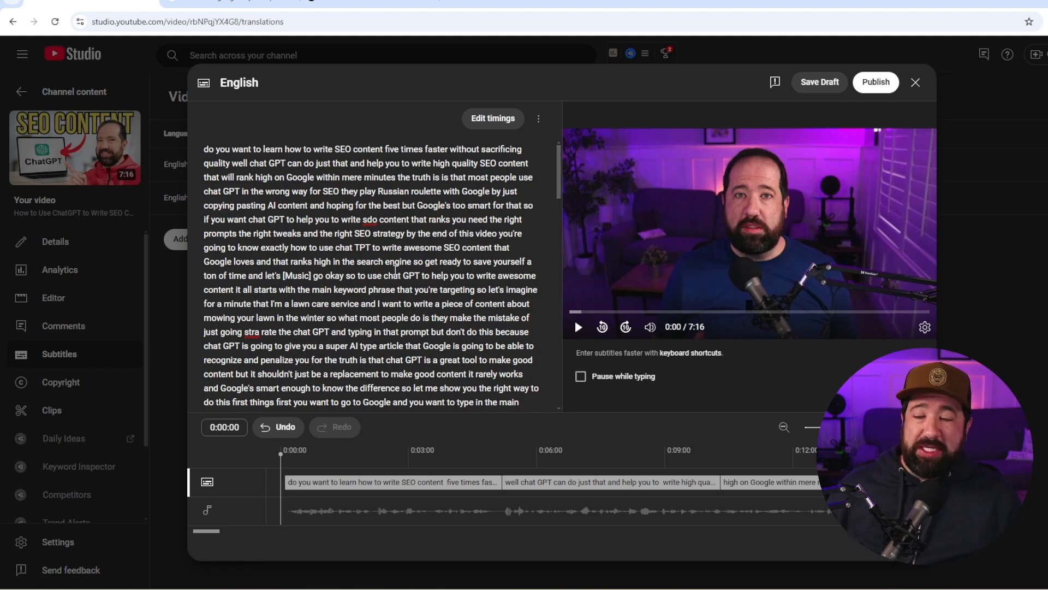
Review the rest of the caption text for misheard mentions of ChatGPT, highlighting "chat TPT" and "chat DPT".
scroll(427, 251, "down", 3)
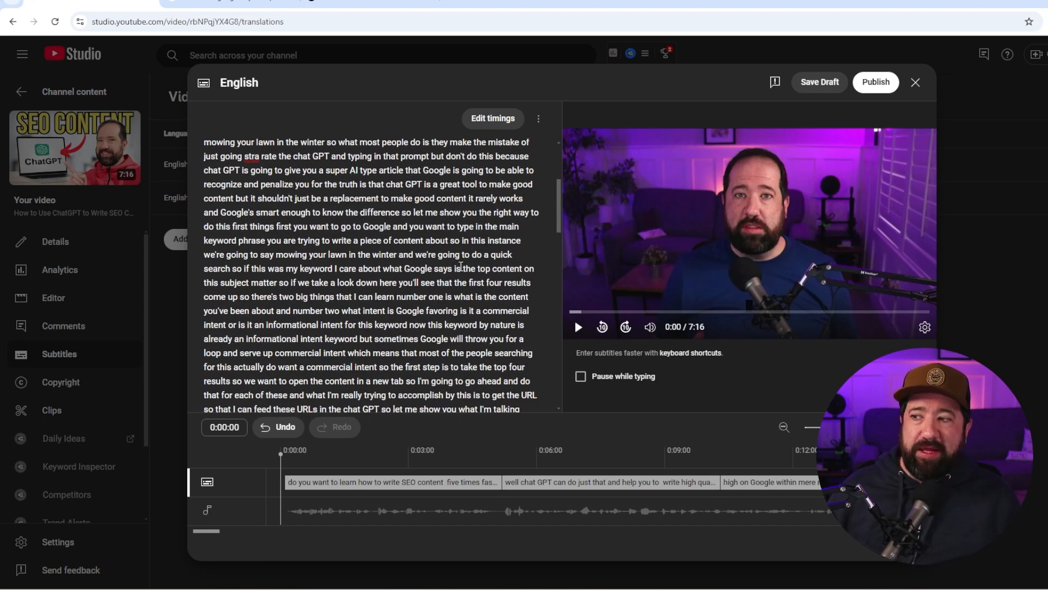
scroll(467, 273, "down", 10)
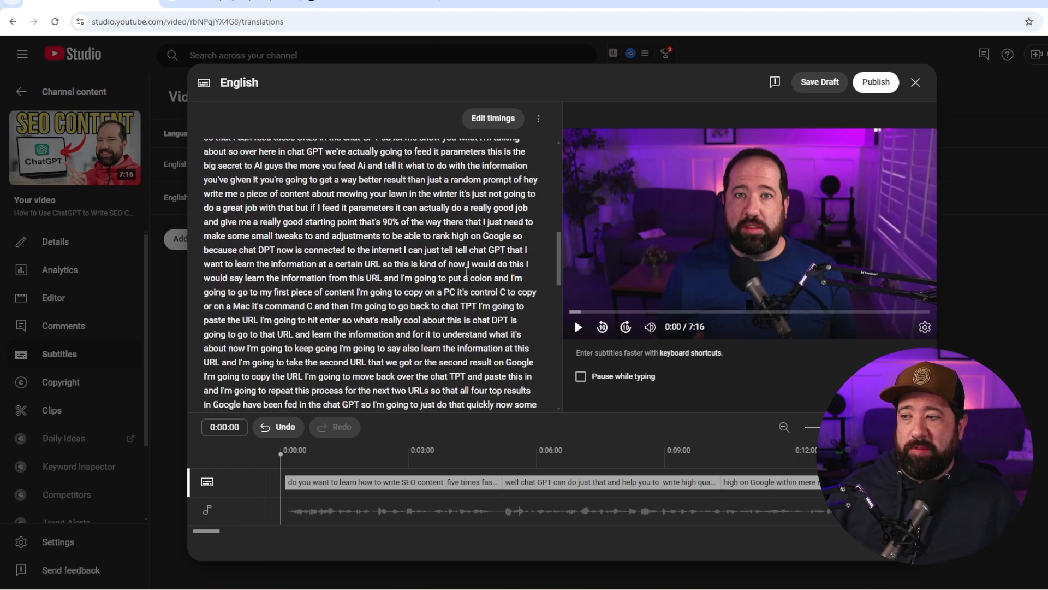
scroll(467, 270, "down", 3)
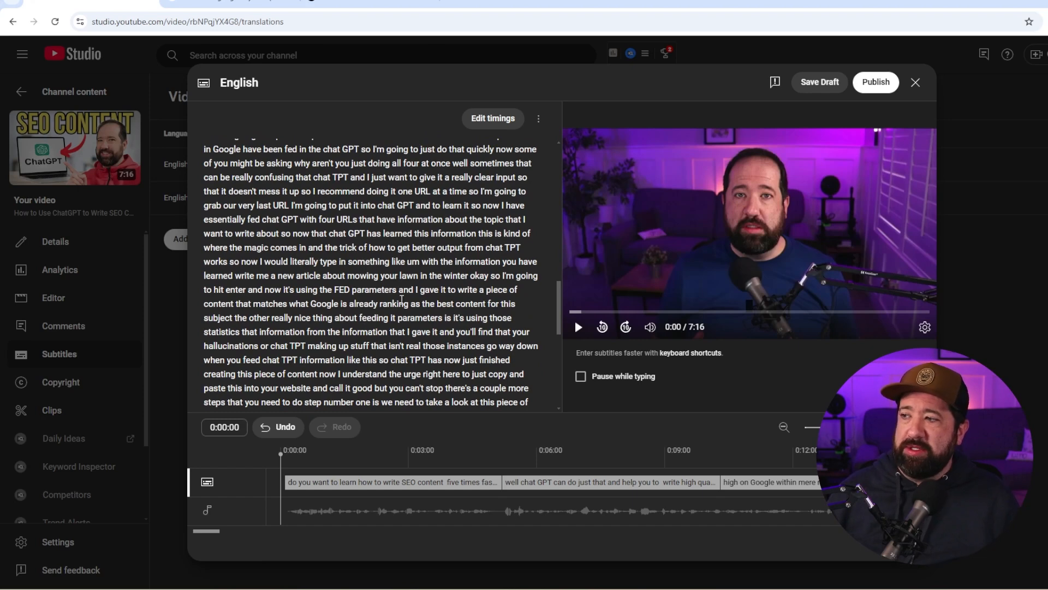
scroll(386, 284, "up", 8)
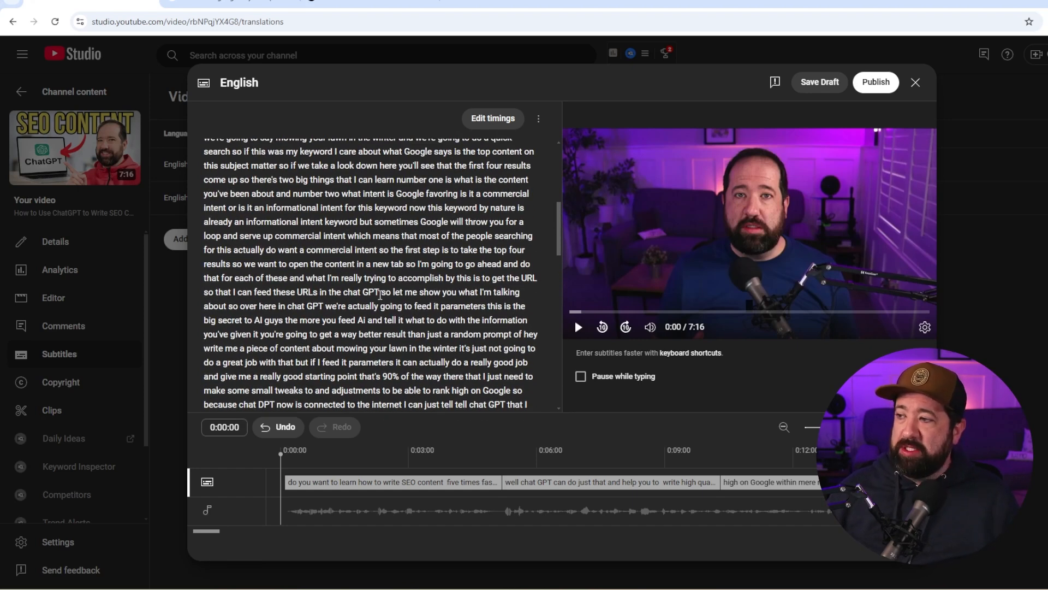
scroll(412, 268, "up", 3)
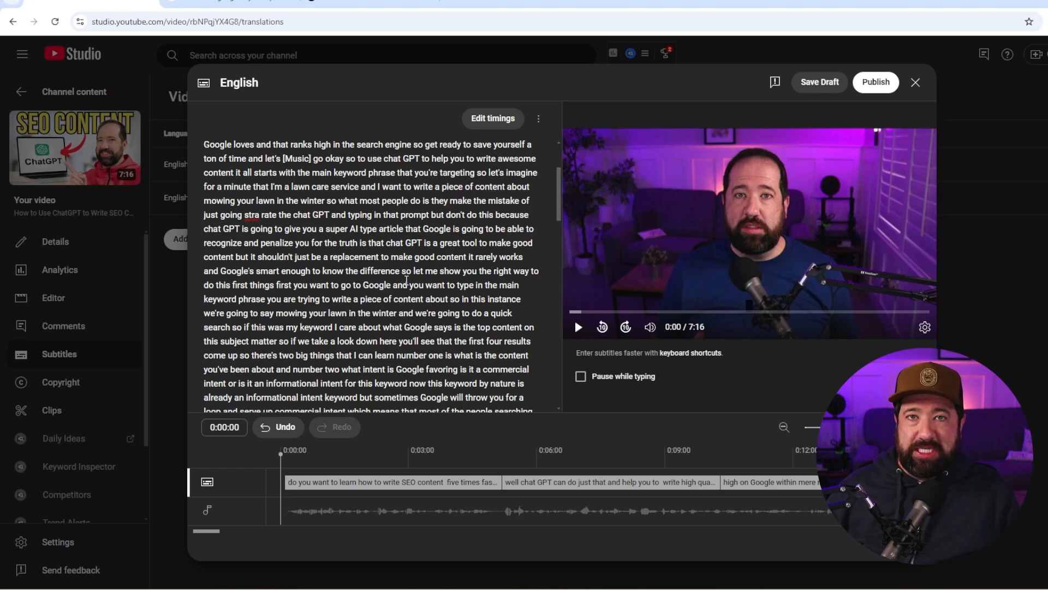
scroll(406, 281, "down", 10)
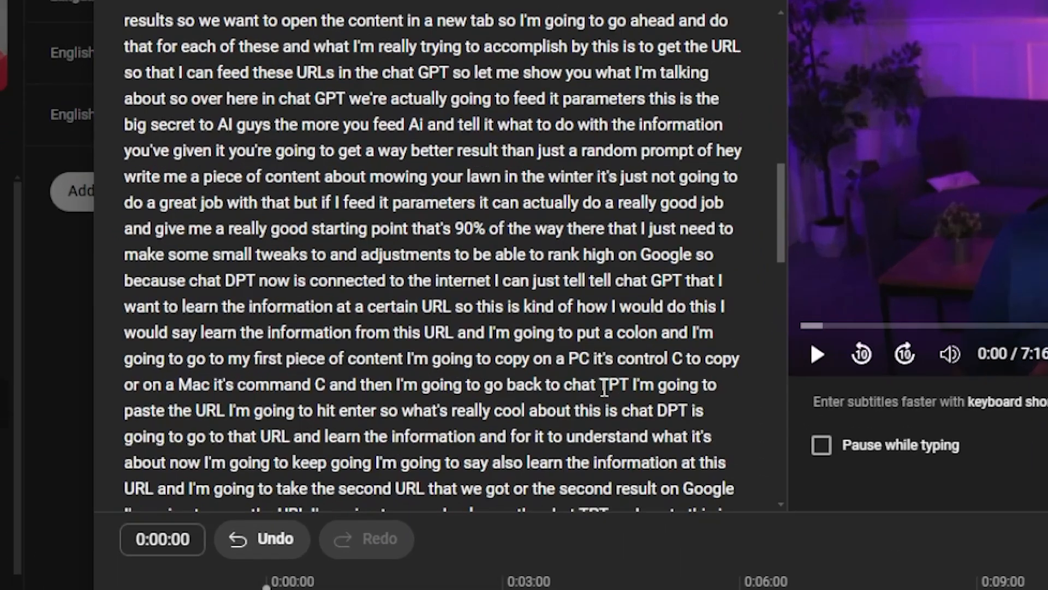
left_click_drag(461, 343, 475, 342)
left_click_drag(626, 383, 563, 385)
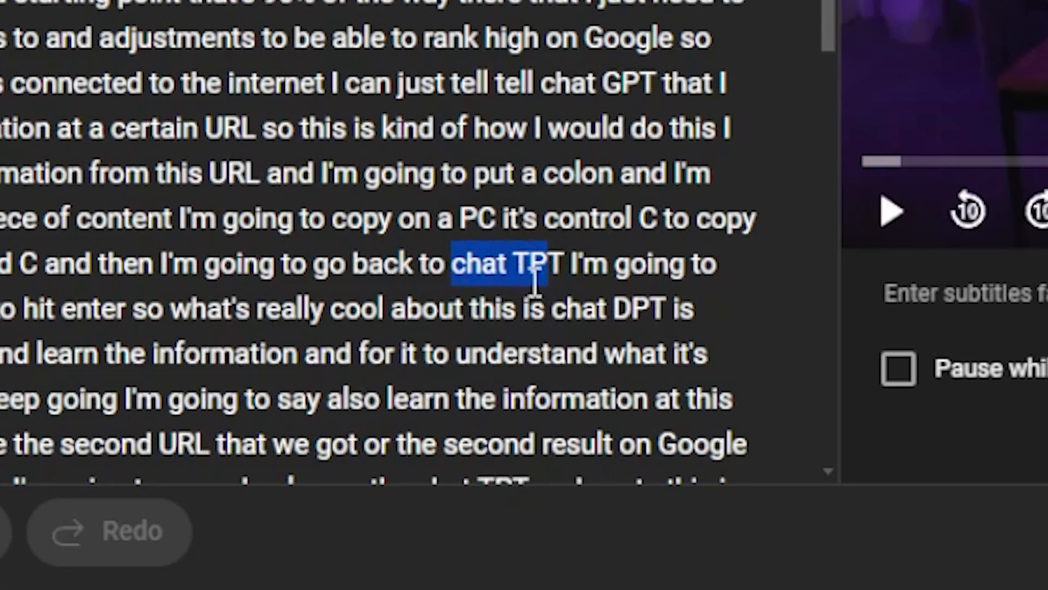
left_click(554, 310)
left_click_drag(553, 310, 667, 321)
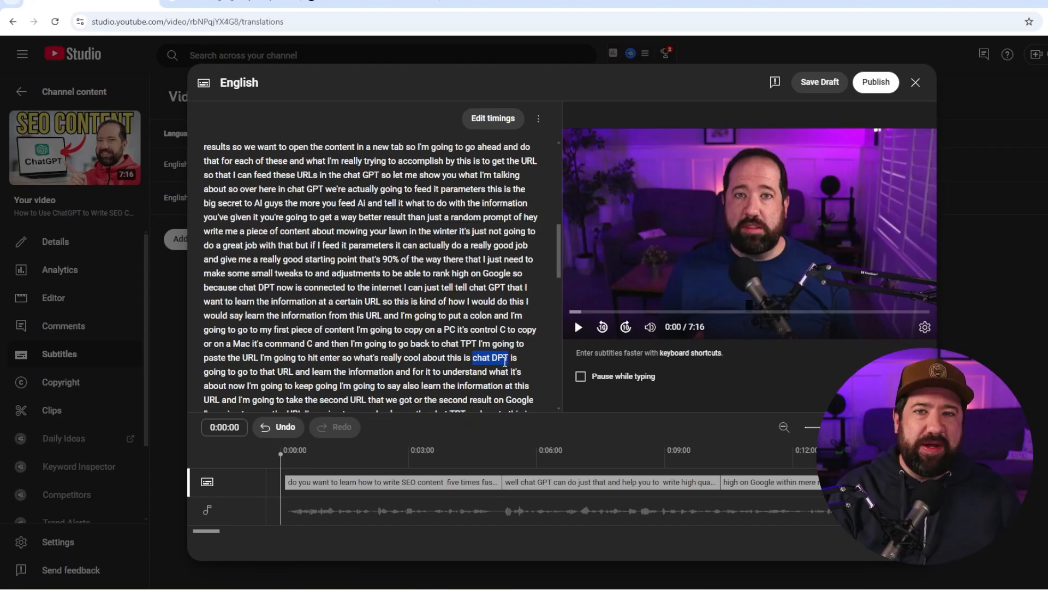